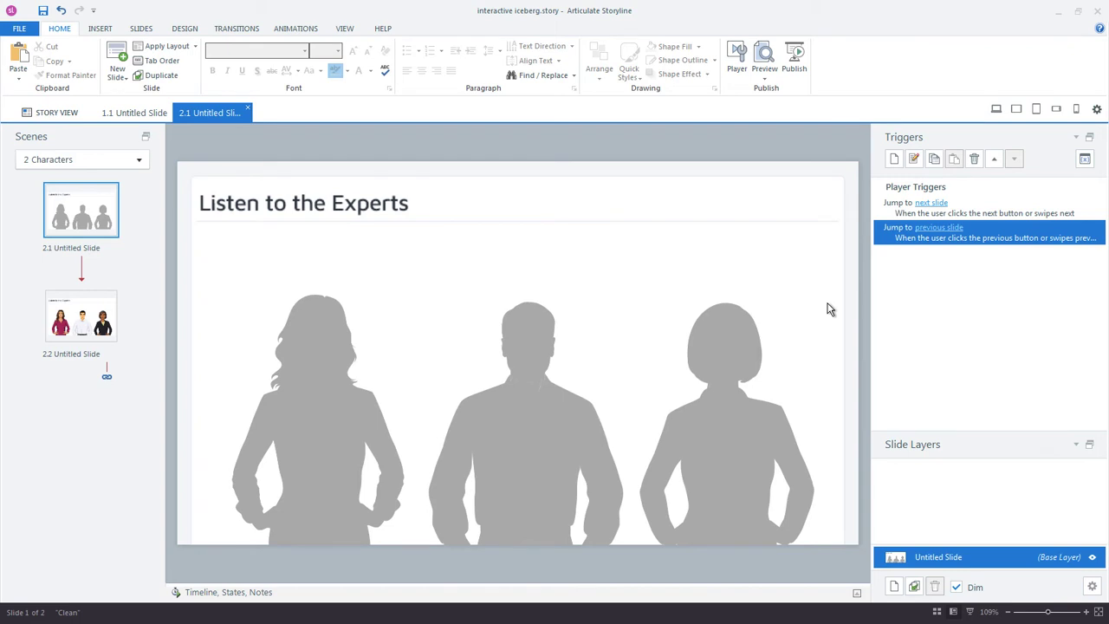
- Preview the Listen to the Experts slide and click each of the three silhouettes to test their colours
{"action": "left_click", "coordinate": [766, 71]}
{"action": "left_click", "coordinate": [780, 90]}
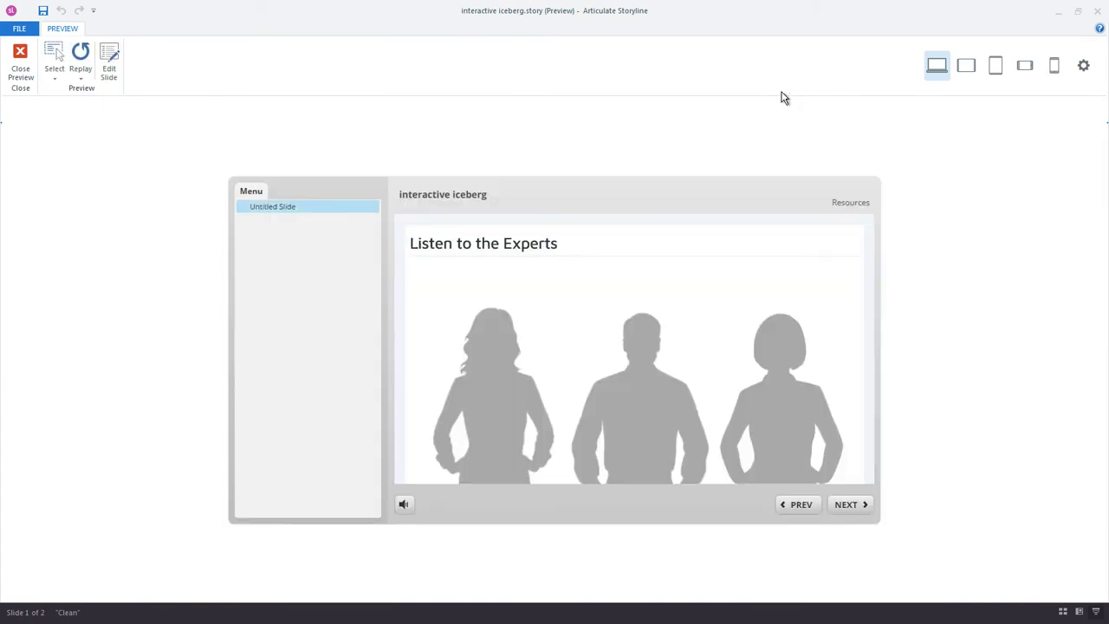
{"action": "left_click", "coordinate": [773, 337]}
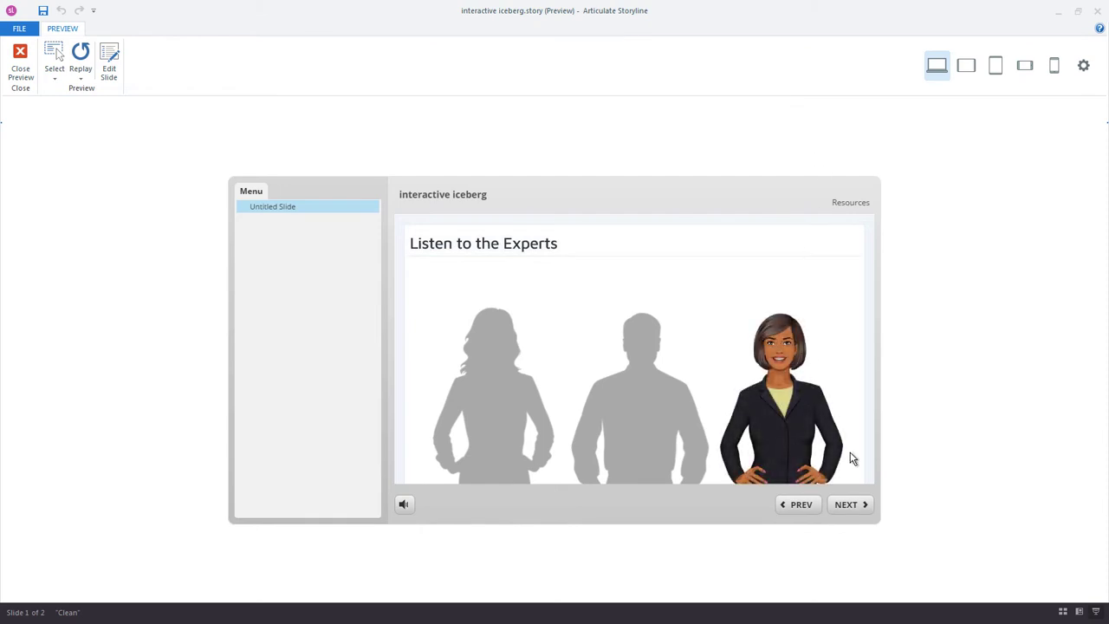
{"action": "left_click", "coordinate": [629, 394]}
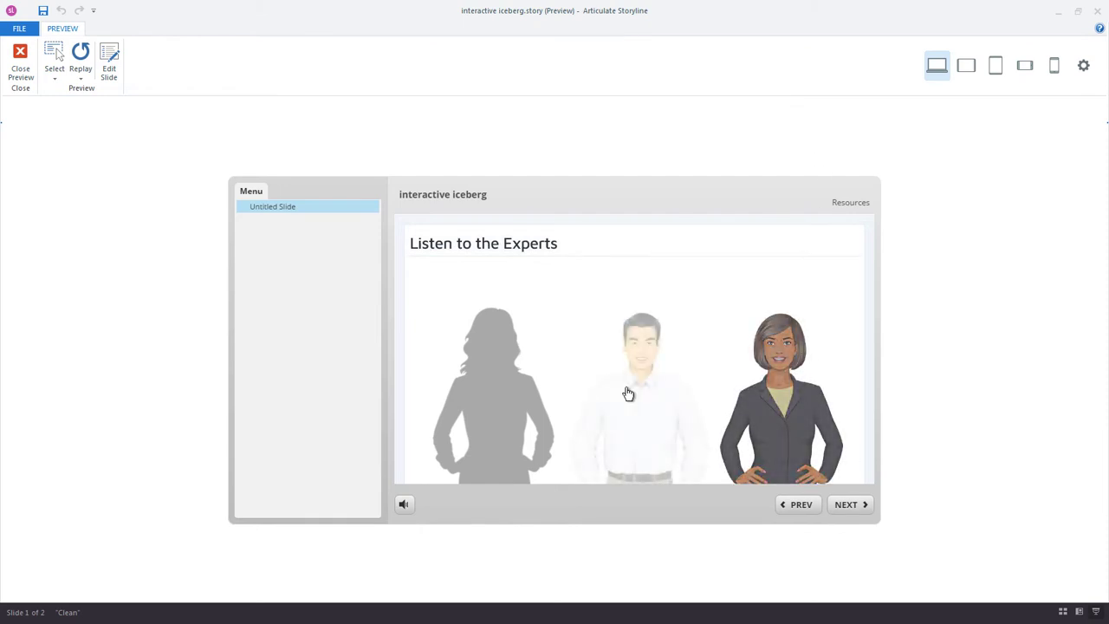
{"action": "left_click", "coordinate": [488, 416]}
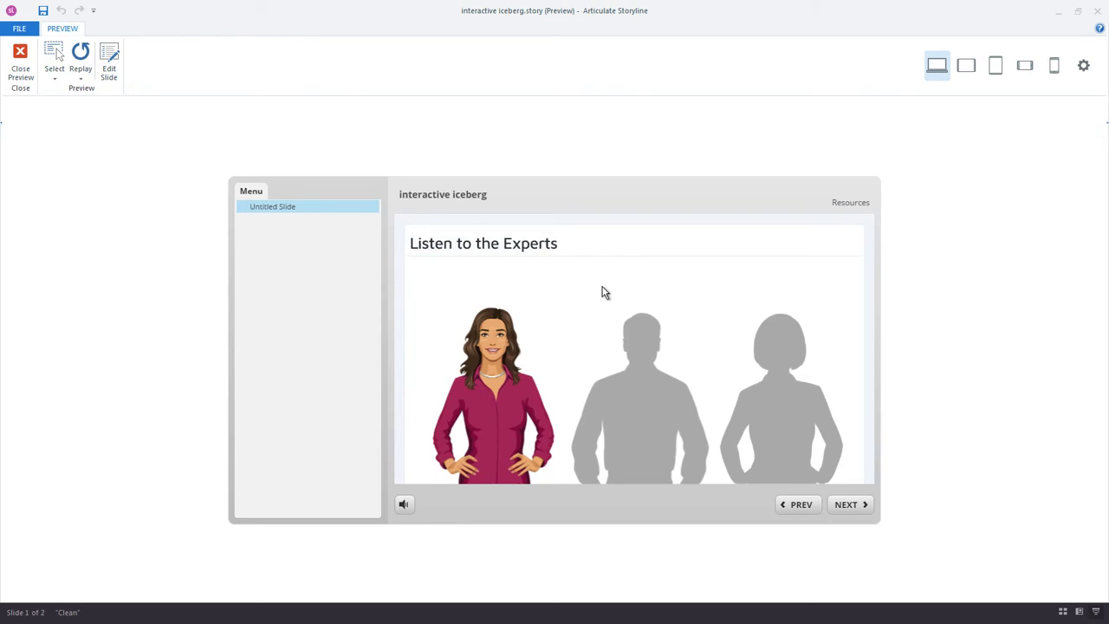
{"action": "left_click", "coordinate": [661, 347]}
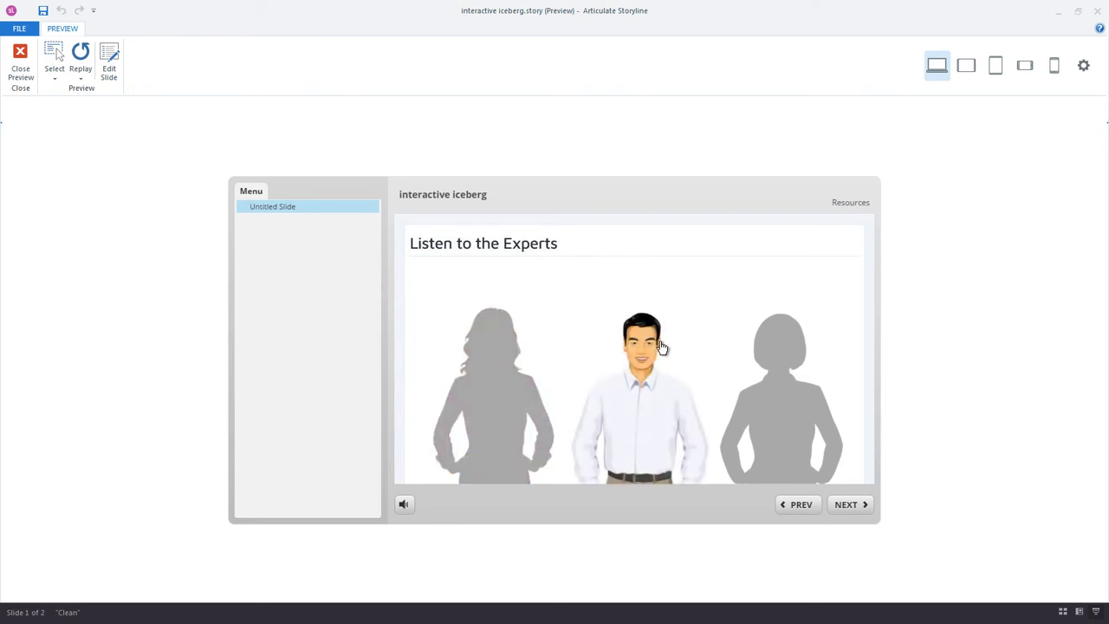
{"action": "left_click", "coordinate": [760, 386]}
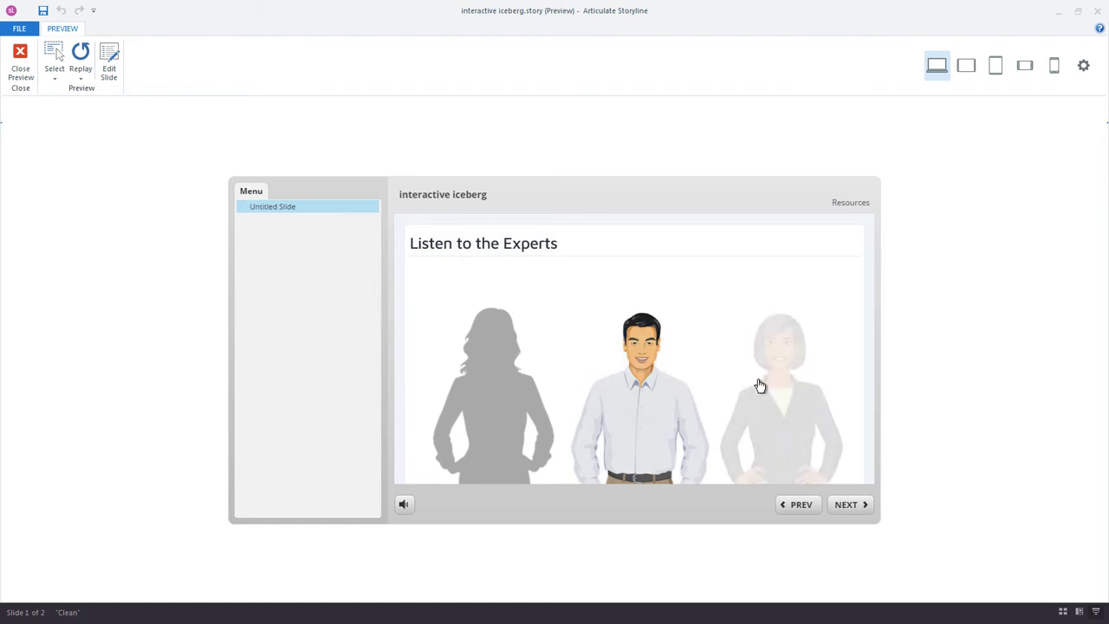
{"action": "left_click", "coordinate": [668, 419]}
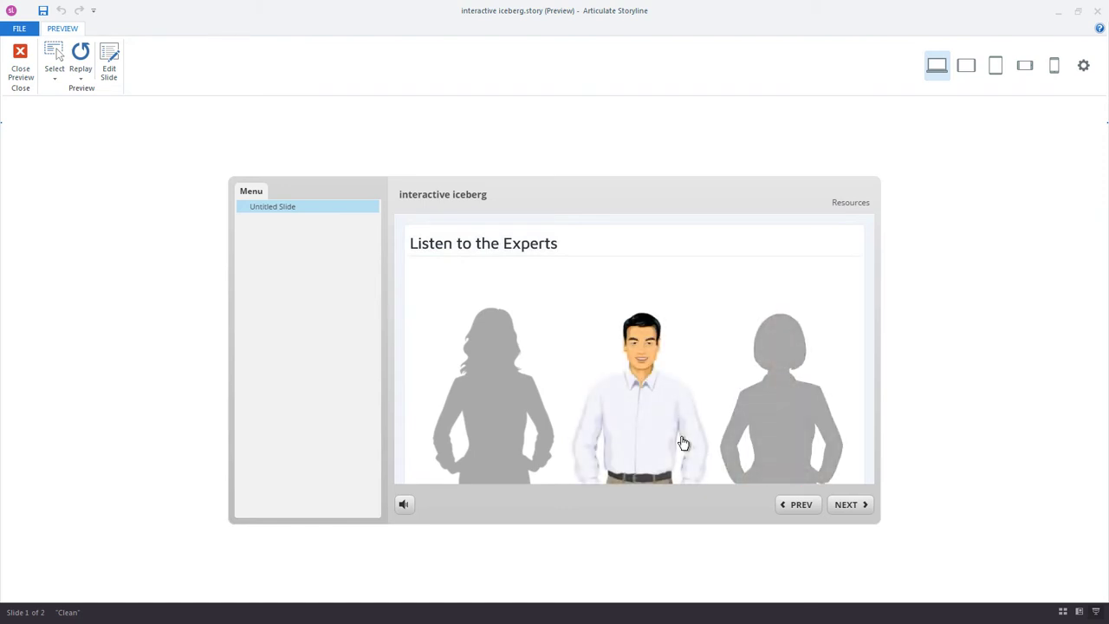
- Close the preview, open slide 2.2 and select Lily, the left character
{"action": "left_click", "coordinate": [24, 62]}
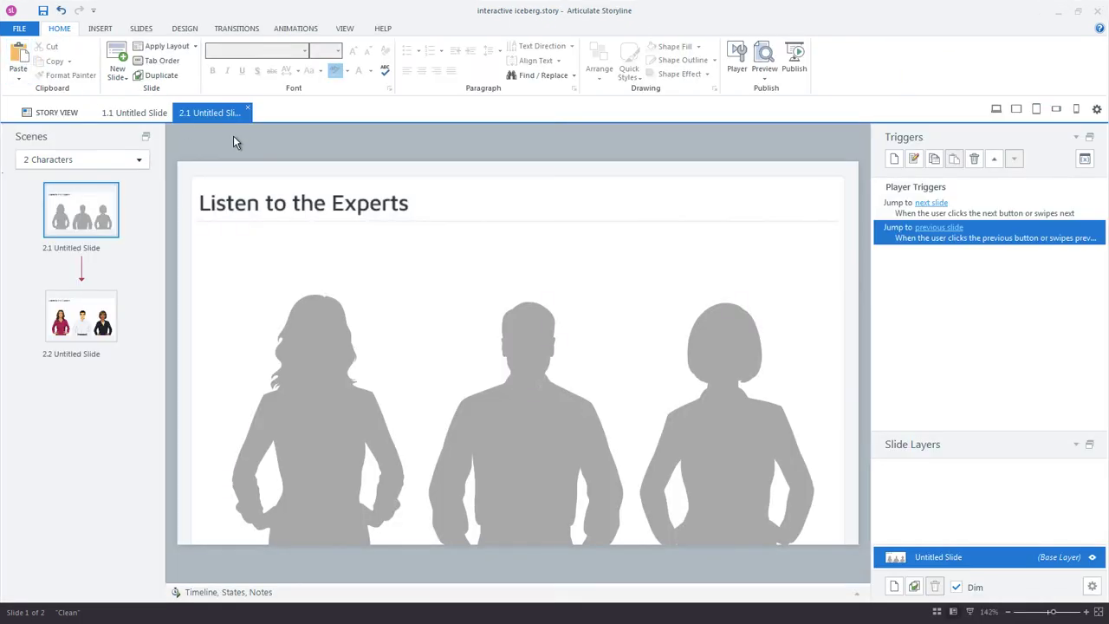
{"action": "left_click", "coordinate": [102, 340]}
{"action": "left_click", "coordinate": [217, 594]}
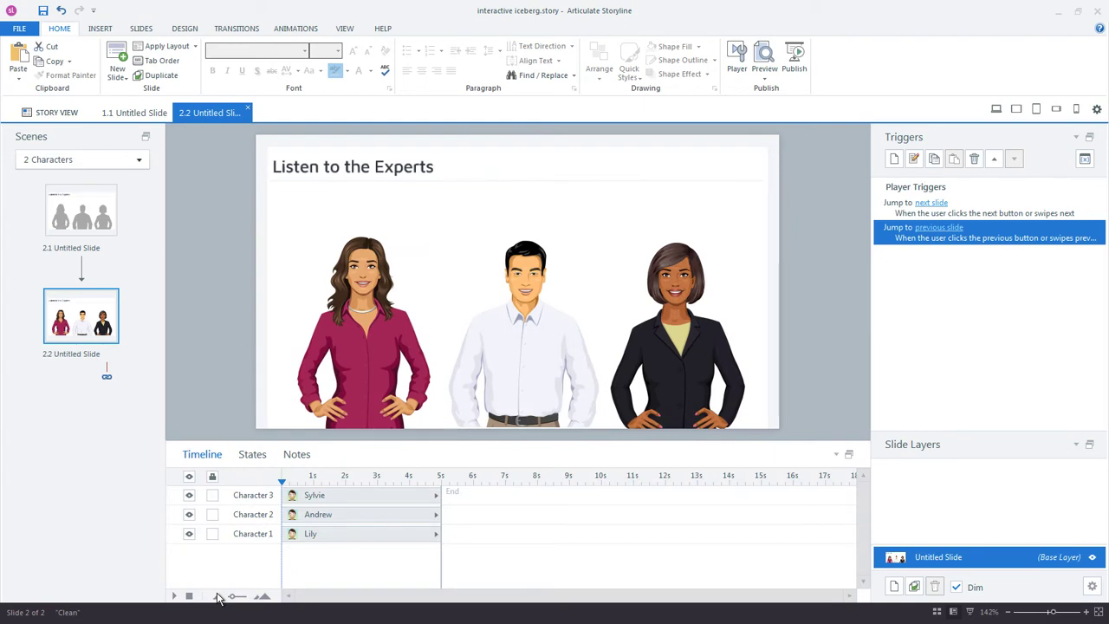
{"action": "left_click", "coordinate": [383, 412]}
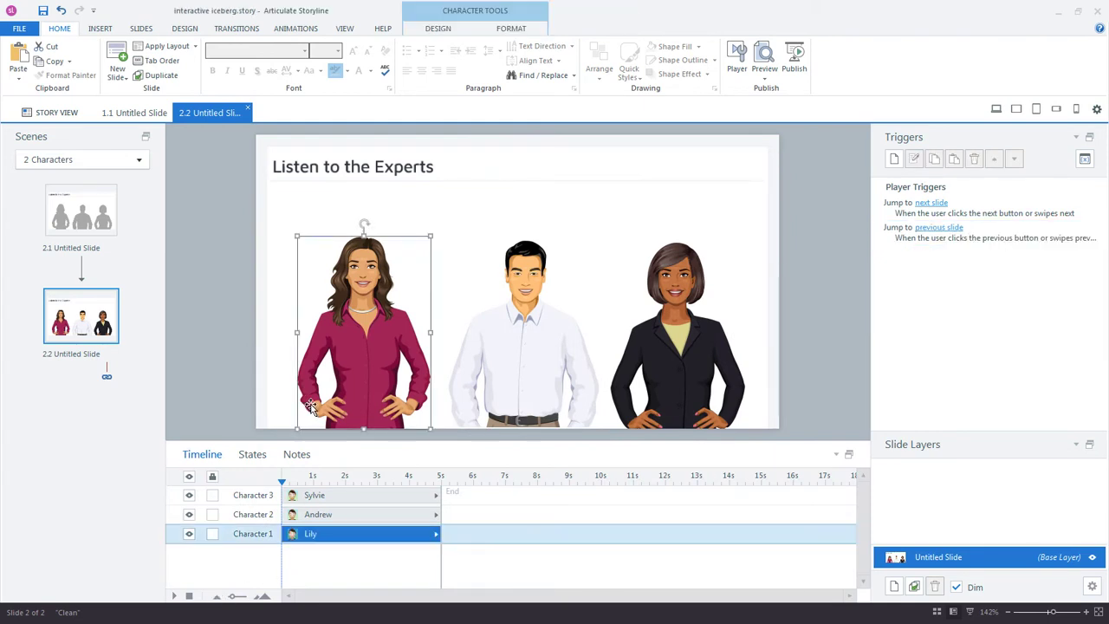
- Add a new state named Selected to Lily's states
{"action": "left_click", "coordinate": [254, 456]}
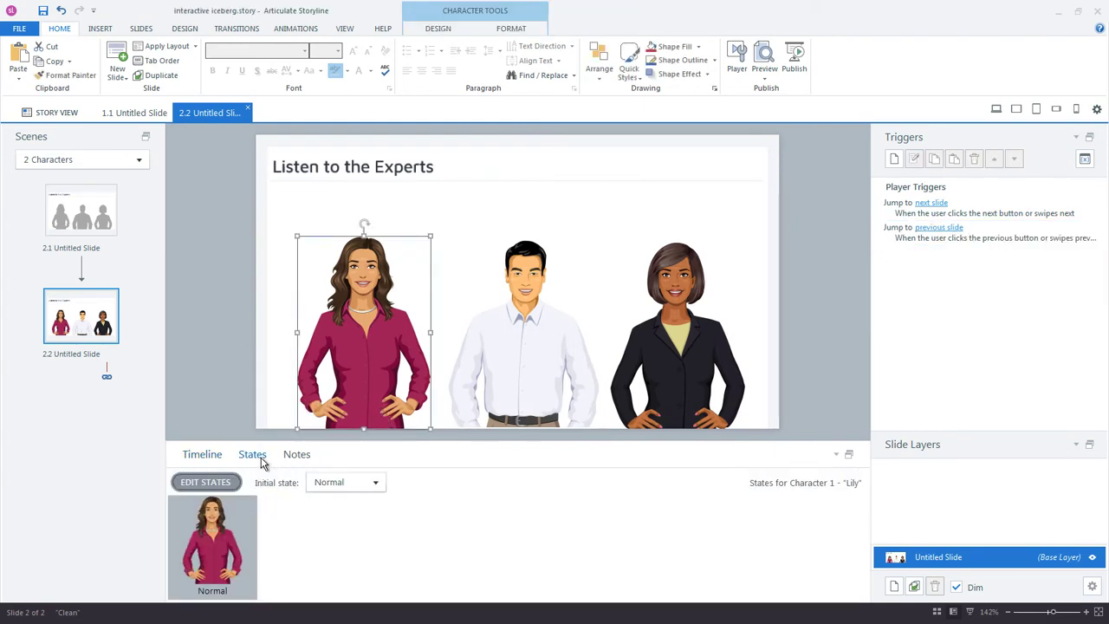
{"action": "left_click", "coordinate": [201, 483]}
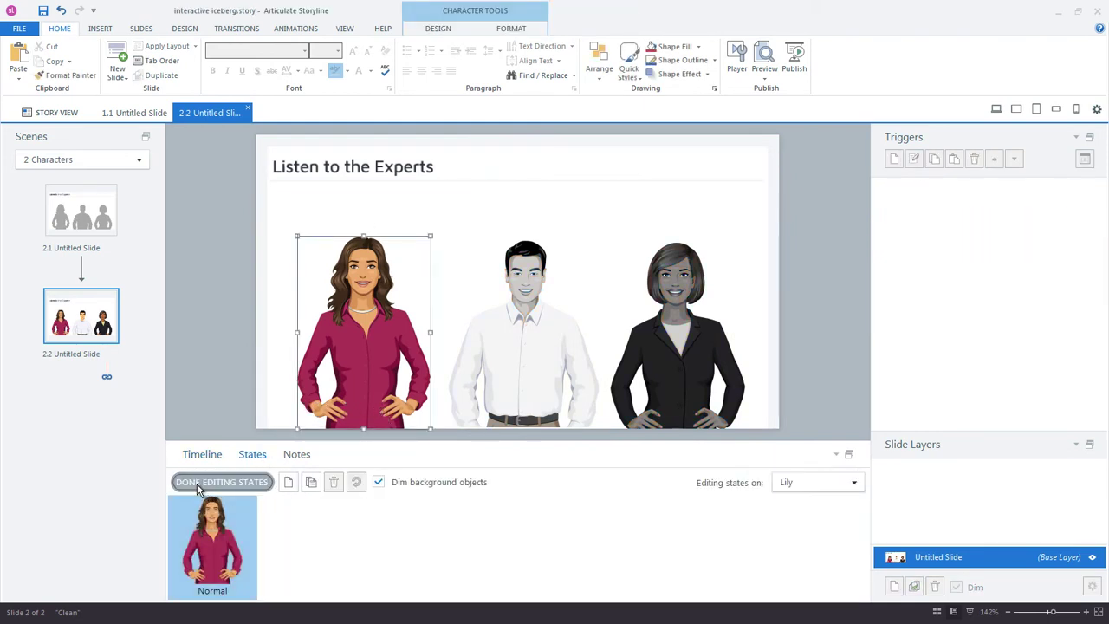
{"action": "left_click", "coordinate": [288, 483]}
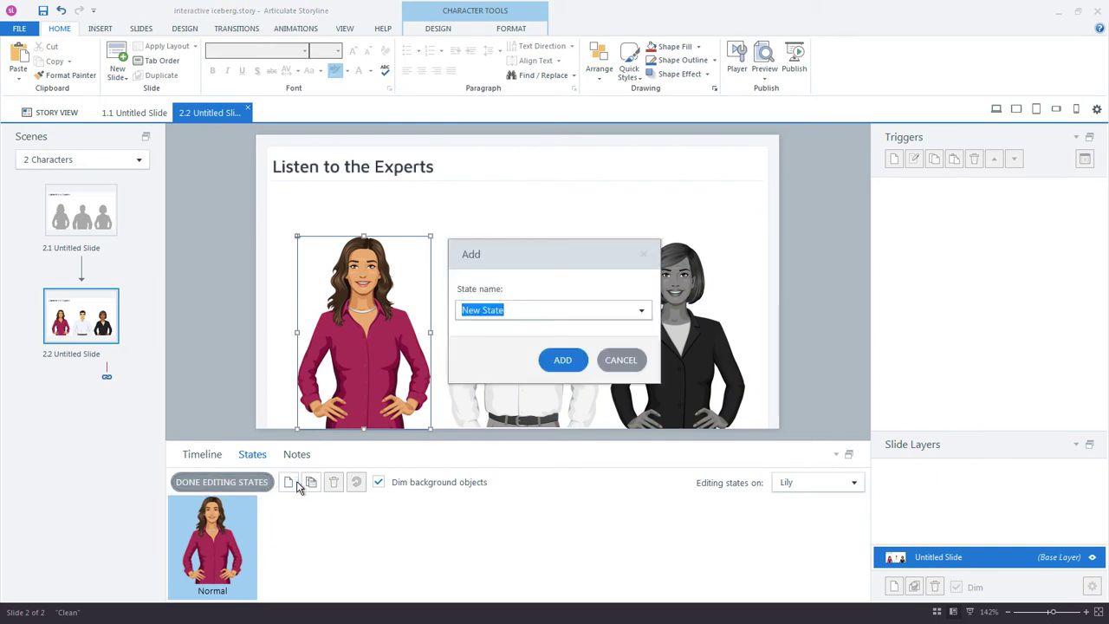
{"action": "type", "text": "selected"}
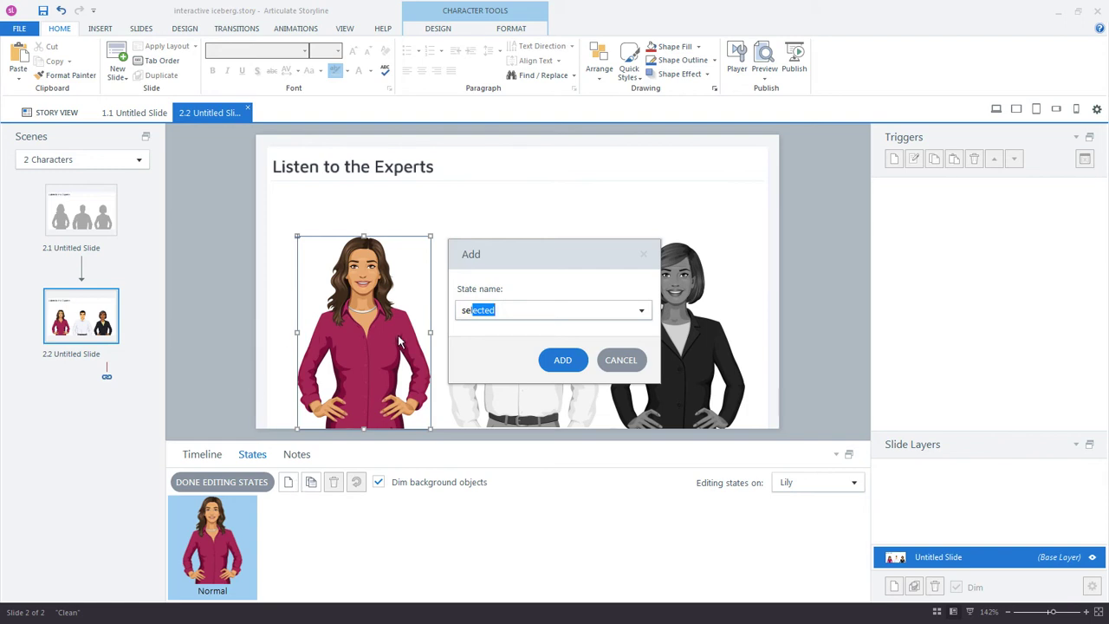
{"action": "left_click", "coordinate": [643, 314]}
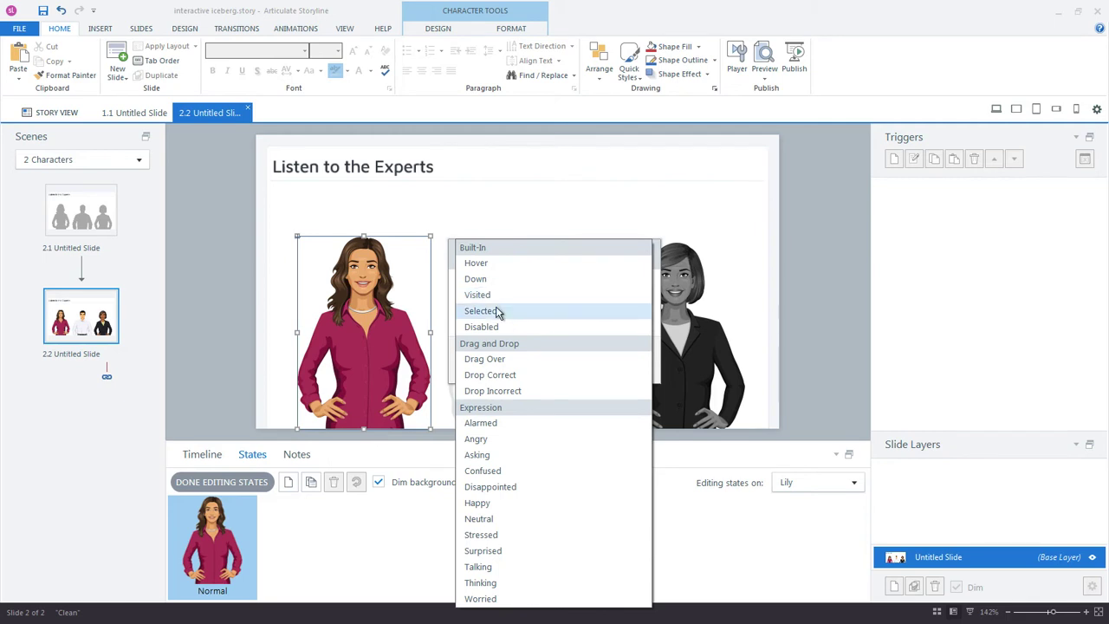
{"action": "left_click", "coordinate": [559, 310]}
{"action": "left_click", "coordinate": [567, 357]}
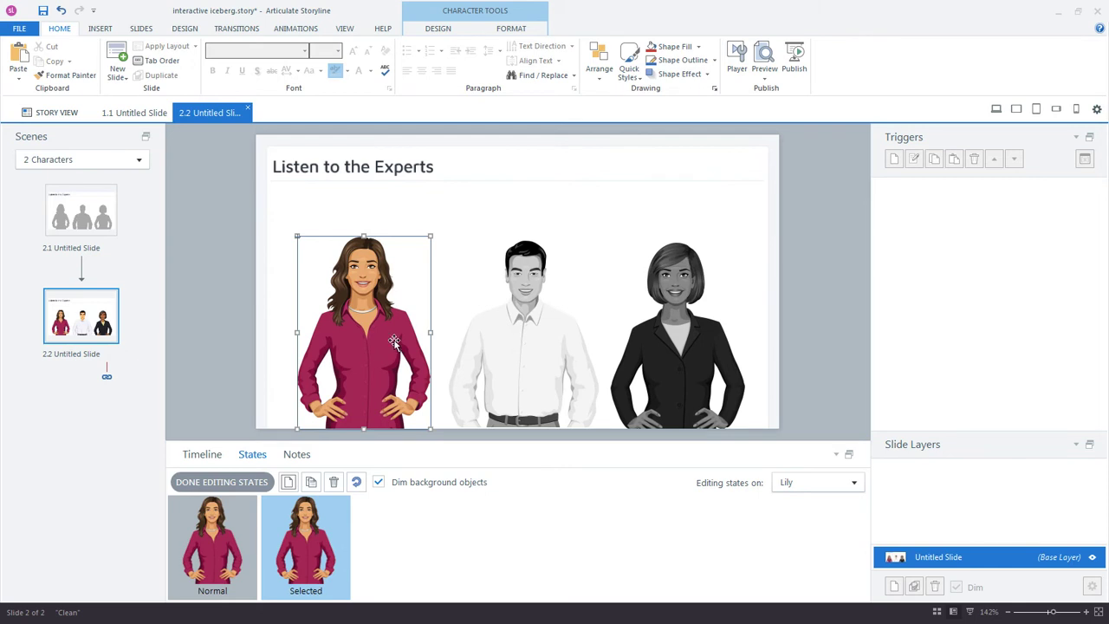
- In Lily's Normal state, drop the picture contrast to -100% to make a black silhouette
{"action": "left_click", "coordinate": [177, 528]}
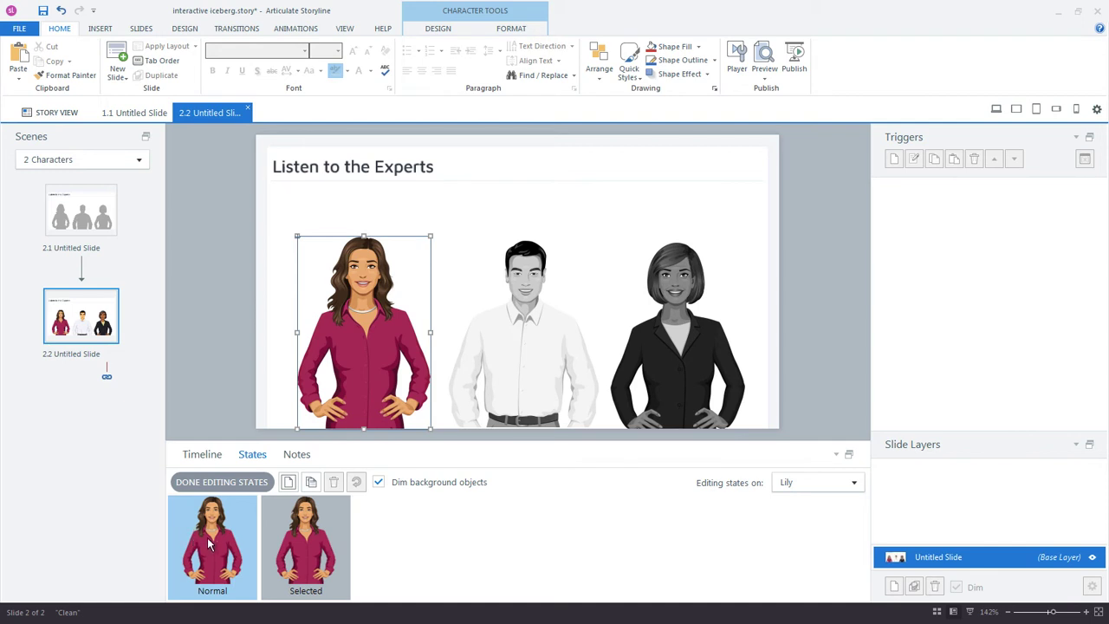
{"action": "left_click", "coordinate": [511, 29]}
{"action": "left_click", "coordinate": [32, 76]}
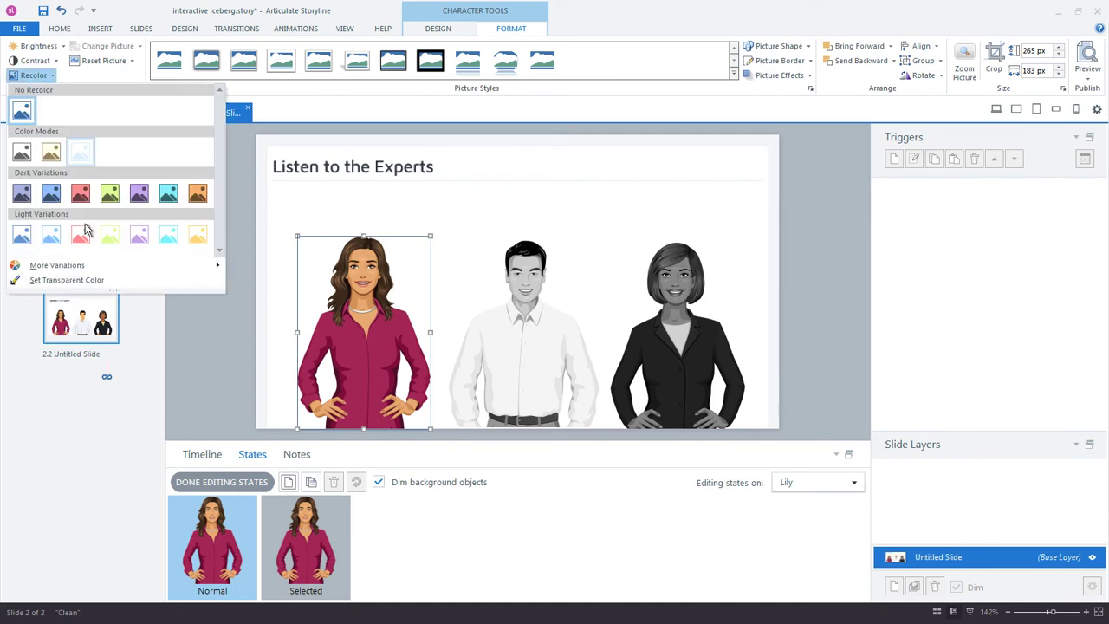
{"action": "left_click", "coordinate": [57, 65]}
{"action": "left_click", "coordinate": [57, 63]}
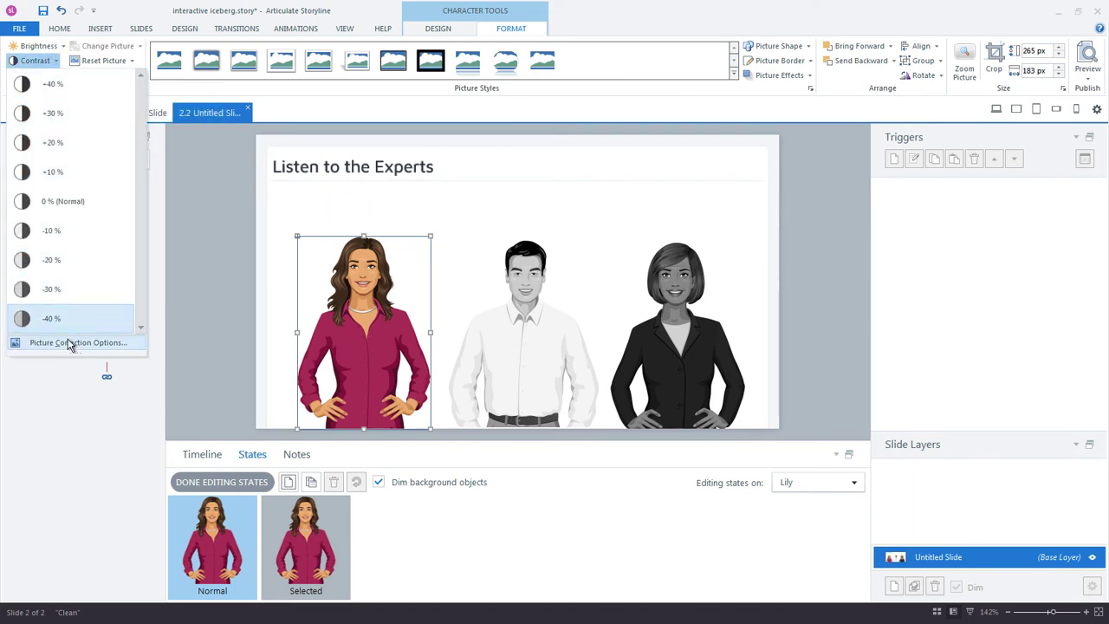
{"action": "key", "text": "Escape"}
{"action": "left_click_drag", "start_coordinate": [436, 107], "coordinate": [712, 98]}
{"action": "left_click_drag", "start_coordinate": [884, 192], "coordinate": [801, 194]}
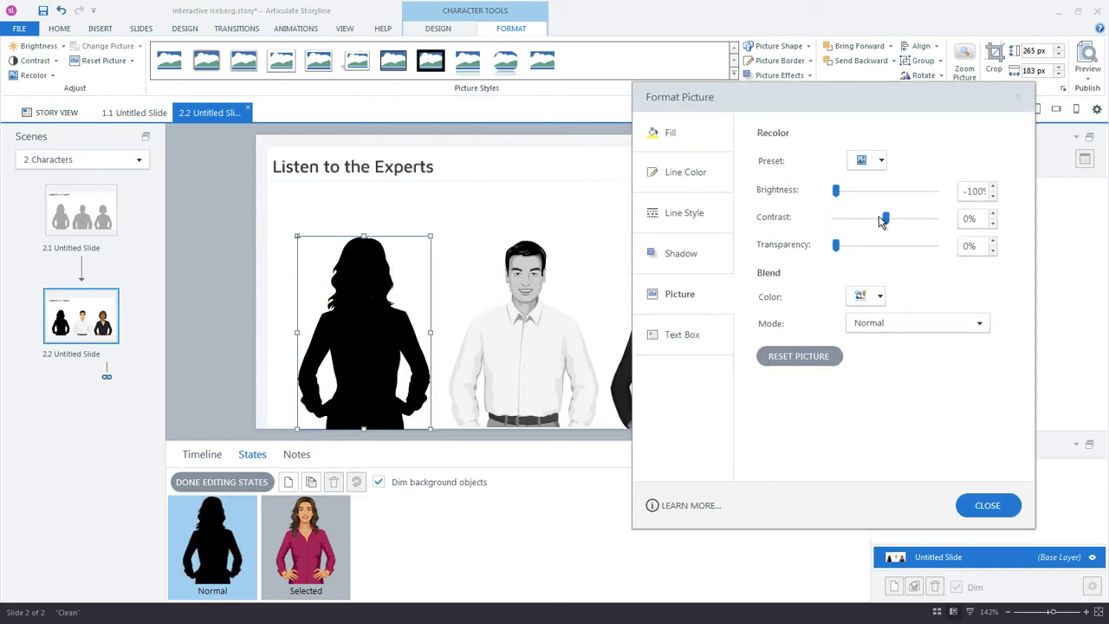
{"action": "left_click_drag", "start_coordinate": [884, 220], "coordinate": [898, 197]}
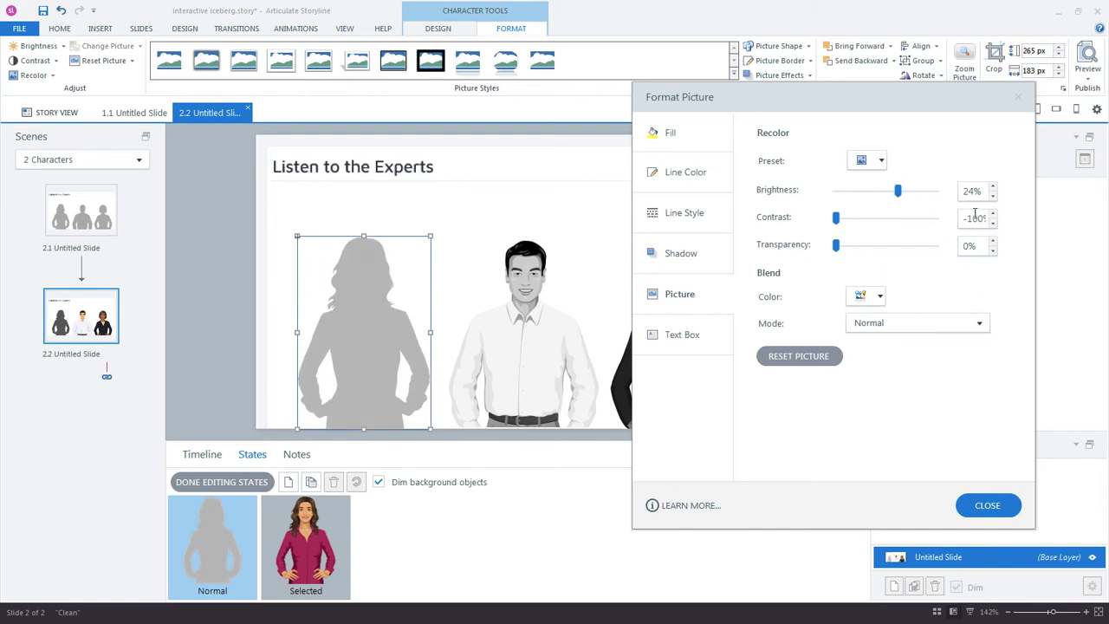
- Set the Normal state's brightness to 40% so the silhouette turns pale grey
{"action": "left_click", "coordinate": [969, 192]}
{"action": "type", "text": "220"}
{"action": "key", "text": "Tab"}
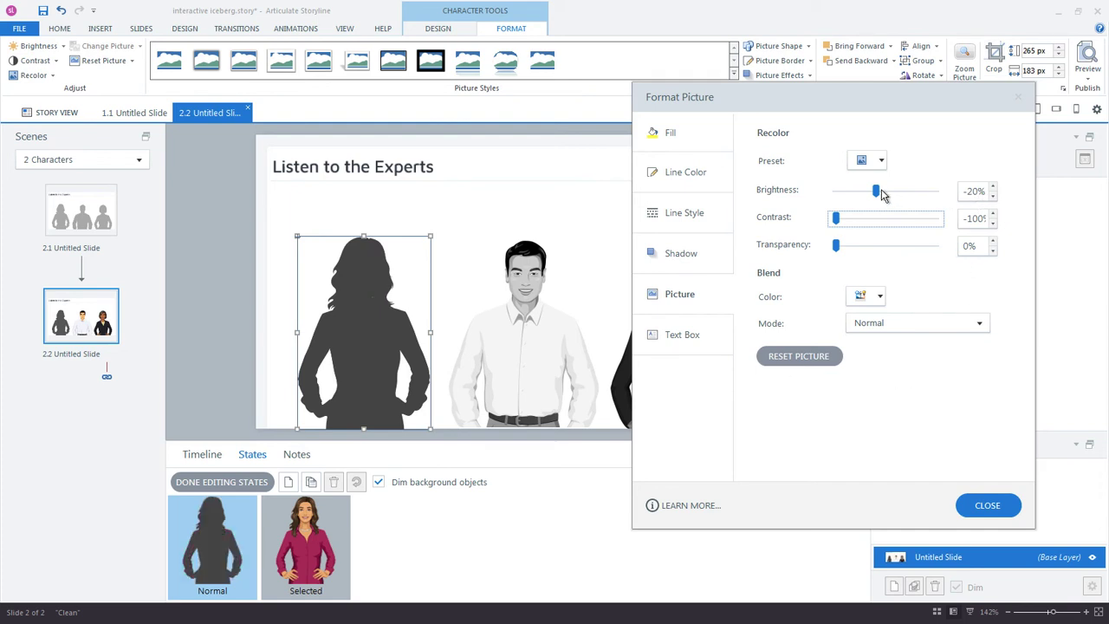
{"action": "left_click_drag", "start_coordinate": [877, 190], "coordinate": [910, 195]}
{"action": "left_click", "coordinate": [978, 190]}
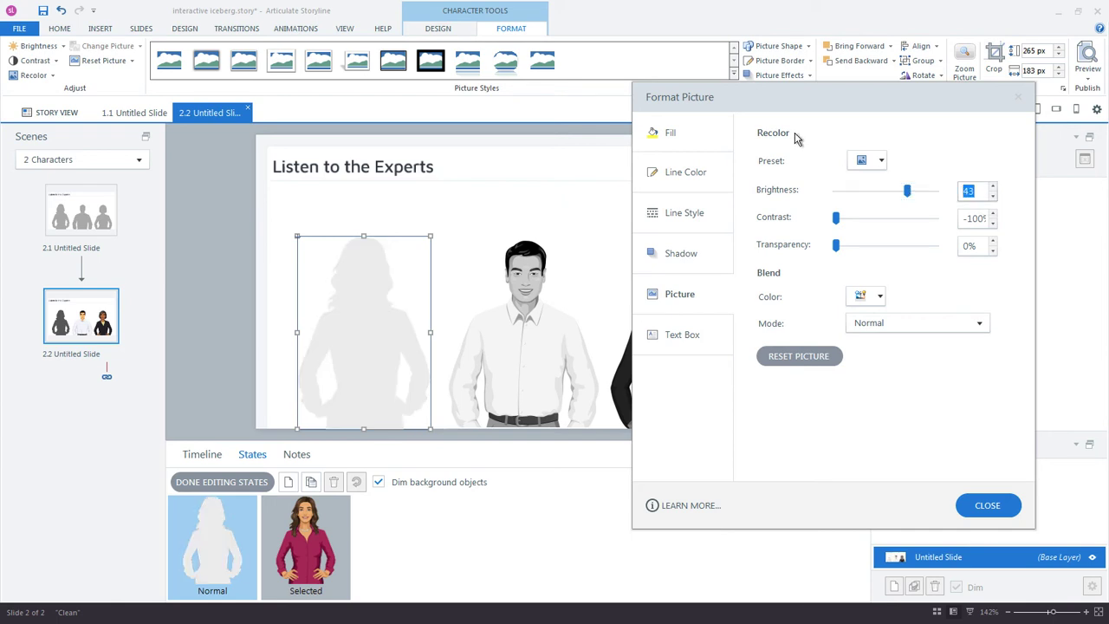
{"action": "type", "text": "50"}
{"action": "key", "text": "Tab"}
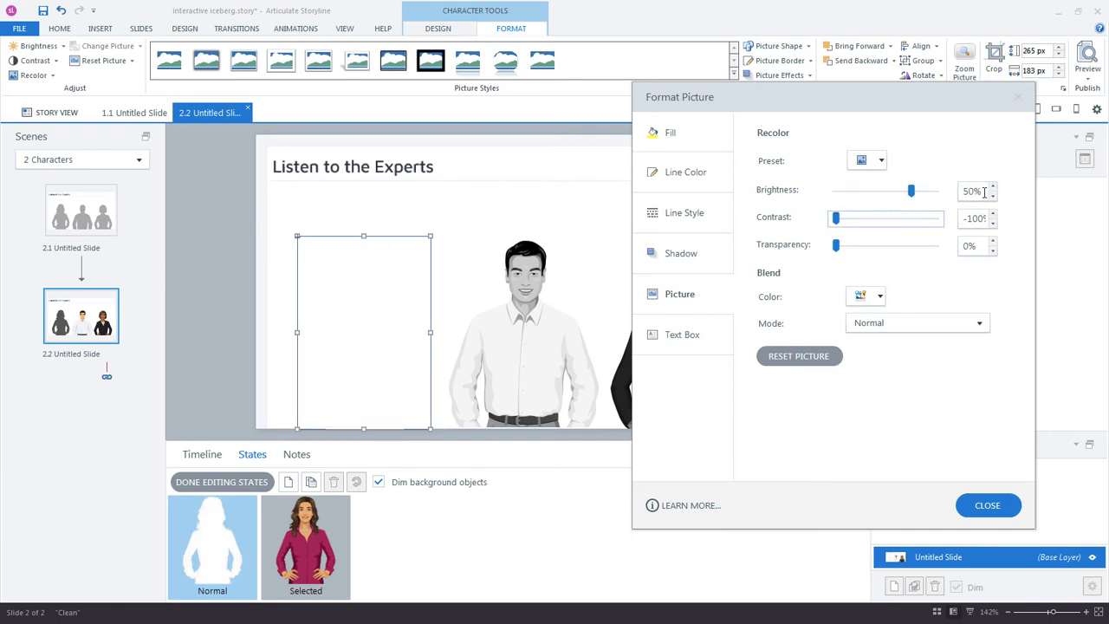
{"action": "left_click", "coordinate": [982, 192]}
{"action": "type", "text": "40"}
{"action": "key", "text": "Tab"}
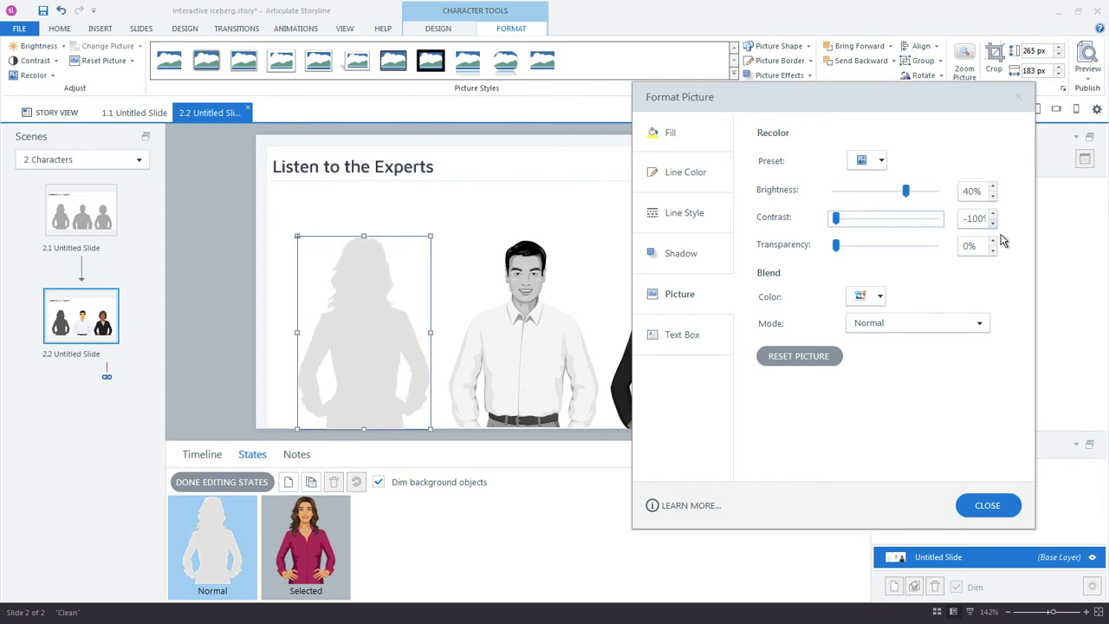
- Finish editing Lily's states and check her full-colour Selected state
{"action": "left_click", "coordinate": [987, 506]}
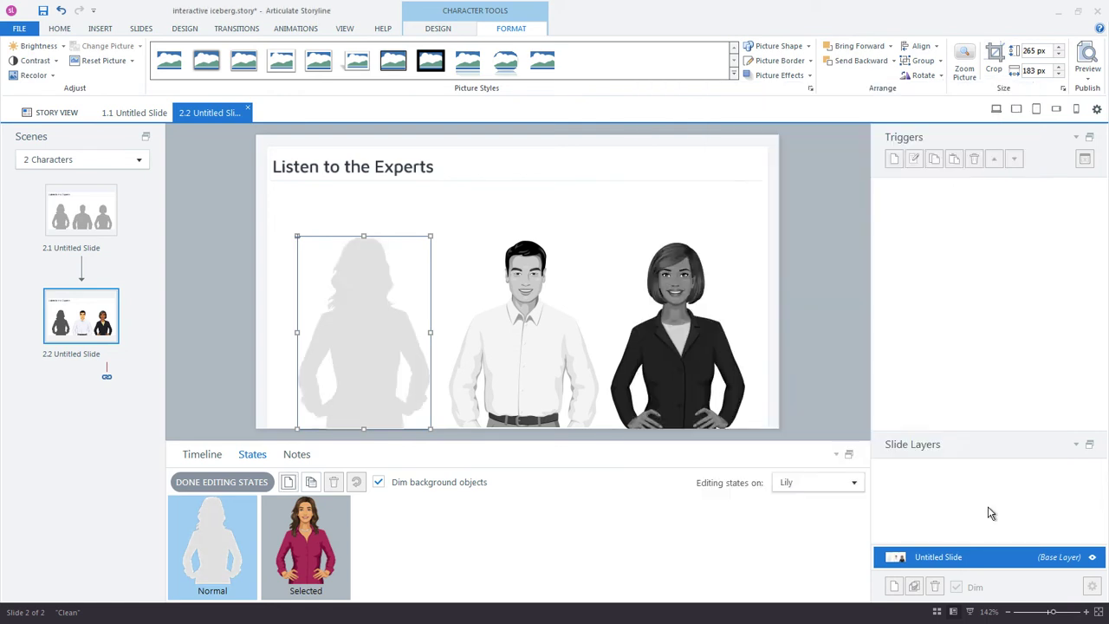
{"action": "left_click", "coordinate": [297, 538]}
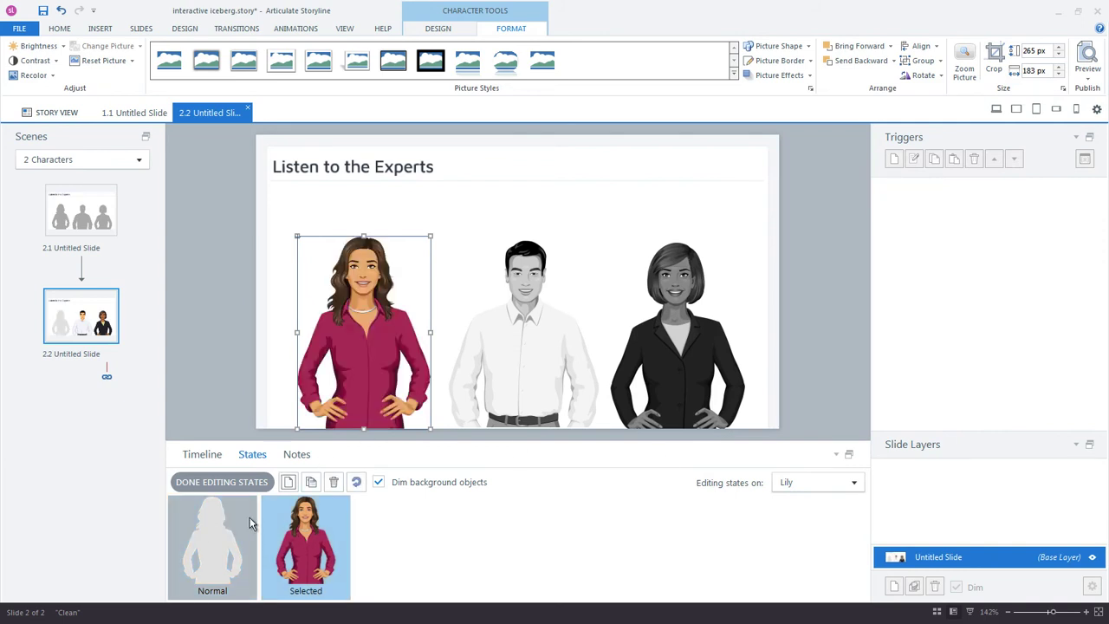
{"action": "left_click", "coordinate": [222, 482]}
{"action": "left_click", "coordinate": [223, 324]}
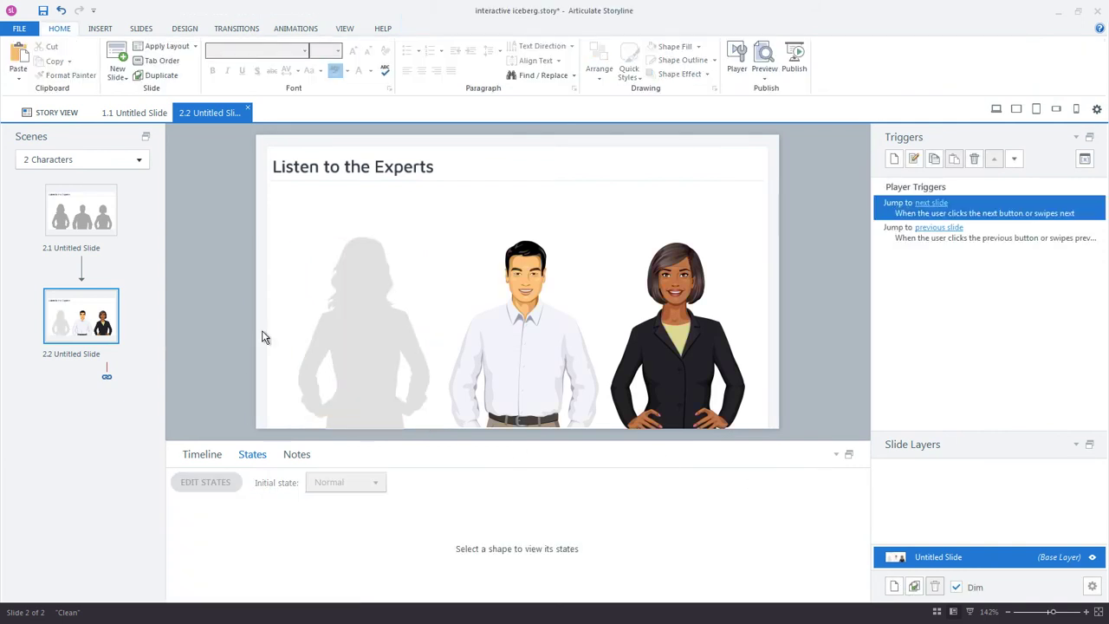
{"action": "left_click", "coordinate": [347, 339]}
{"action": "left_click", "coordinate": [280, 528]}
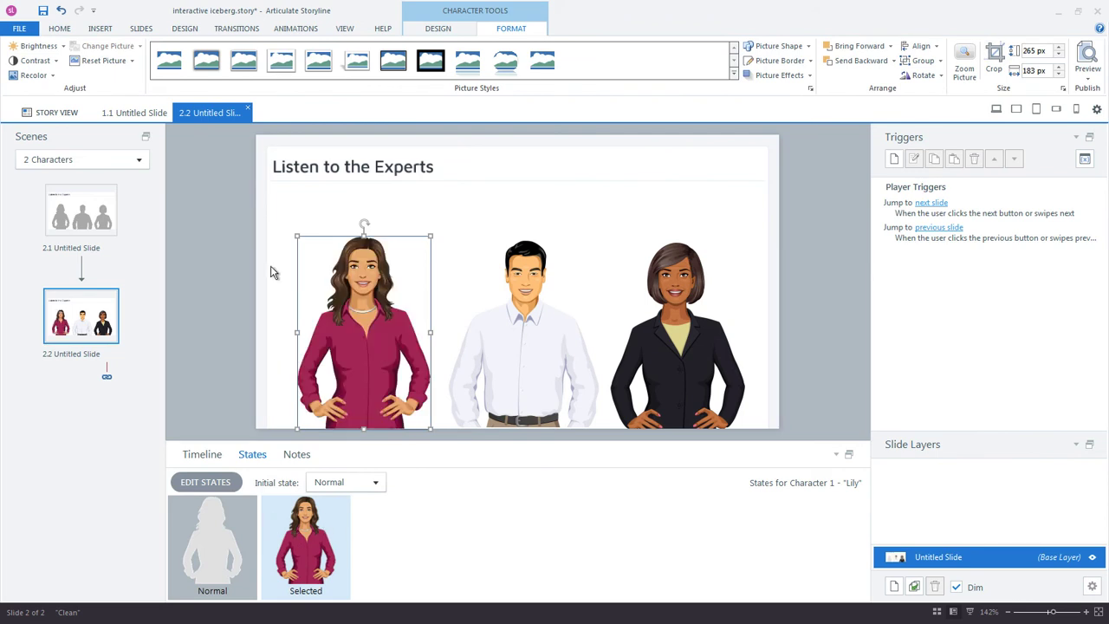
- Copy Lily's states with Format Painter onto the middle and right characters
{"action": "left_click", "coordinate": [69, 30]}
{"action": "left_click", "coordinate": [89, 76]}
{"action": "left_click", "coordinate": [515, 326]}
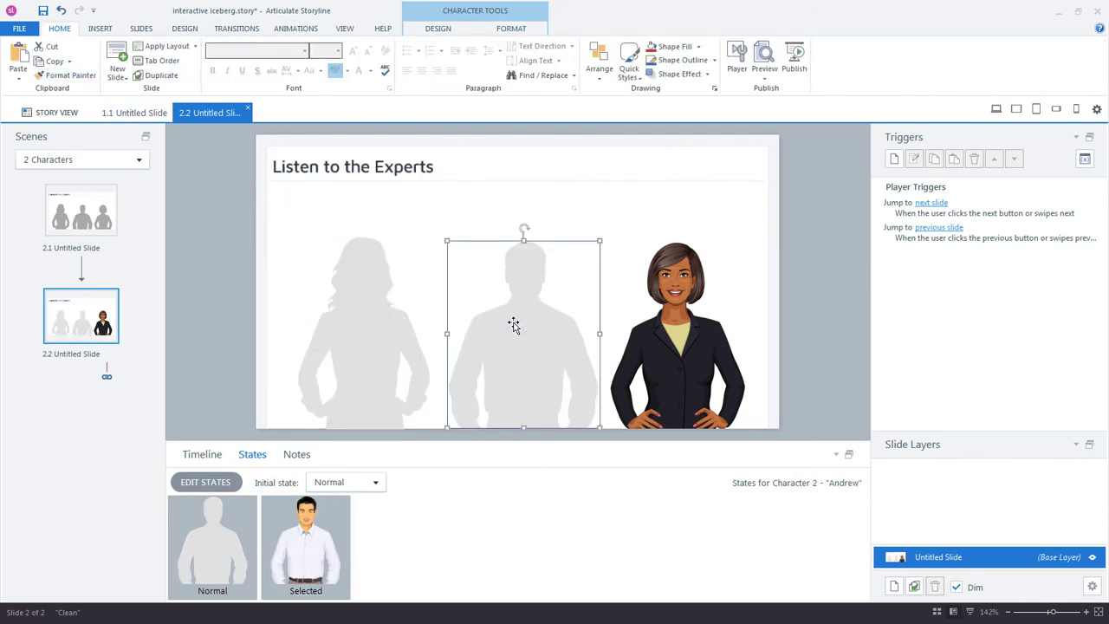
{"action": "left_click", "coordinate": [303, 572]}
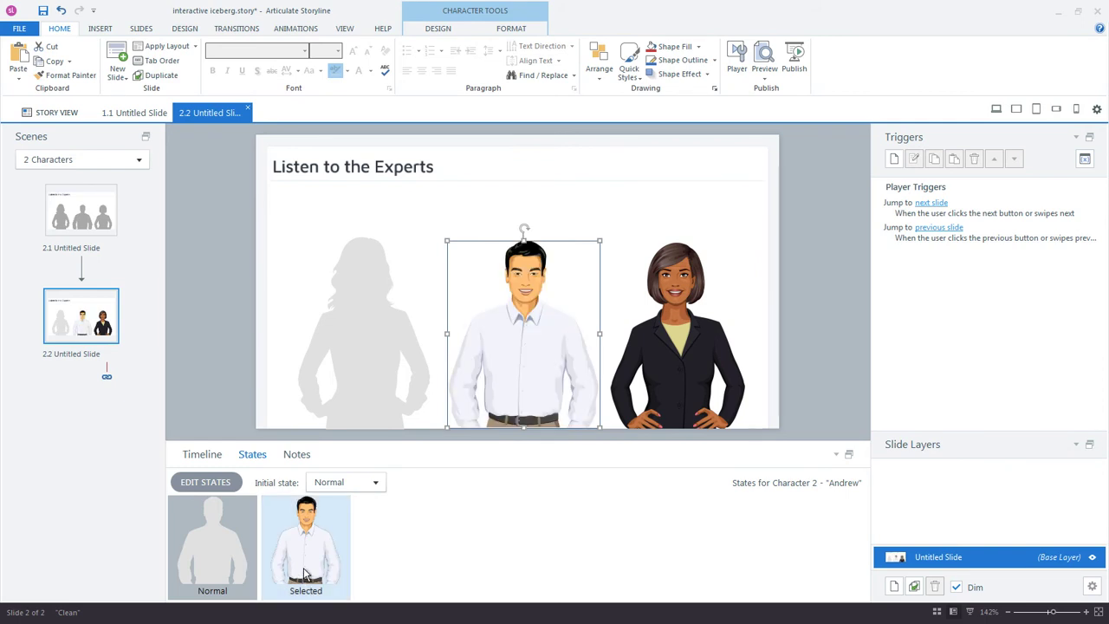
{"action": "left_click", "coordinate": [243, 567]}
{"action": "left_click", "coordinate": [68, 75]}
{"action": "left_click", "coordinate": [661, 280]}
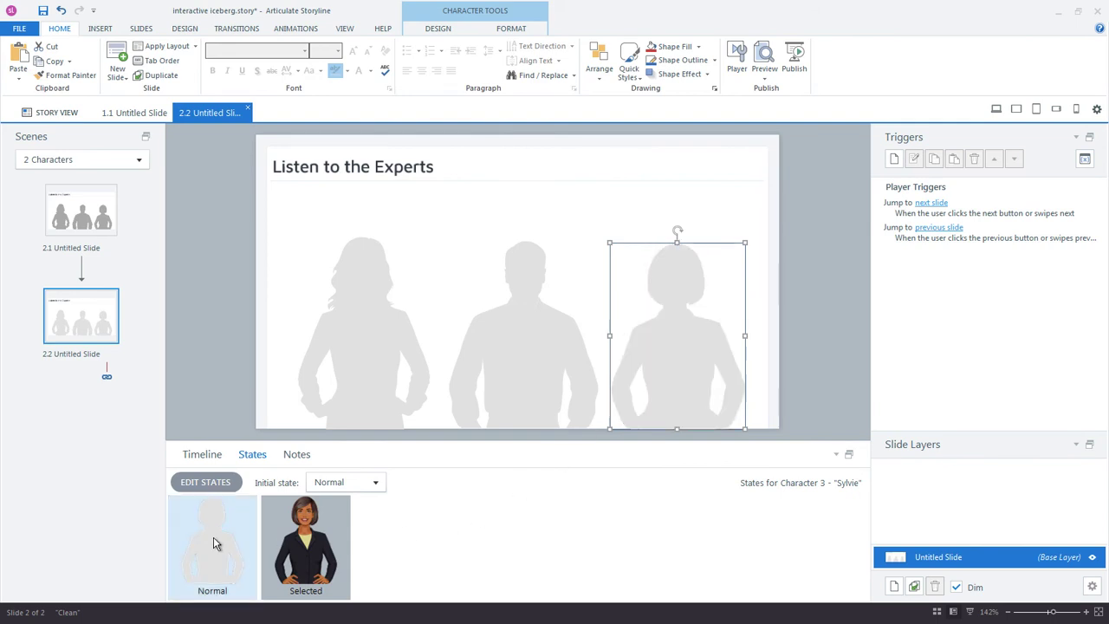
{"action": "left_click", "coordinate": [210, 221]}
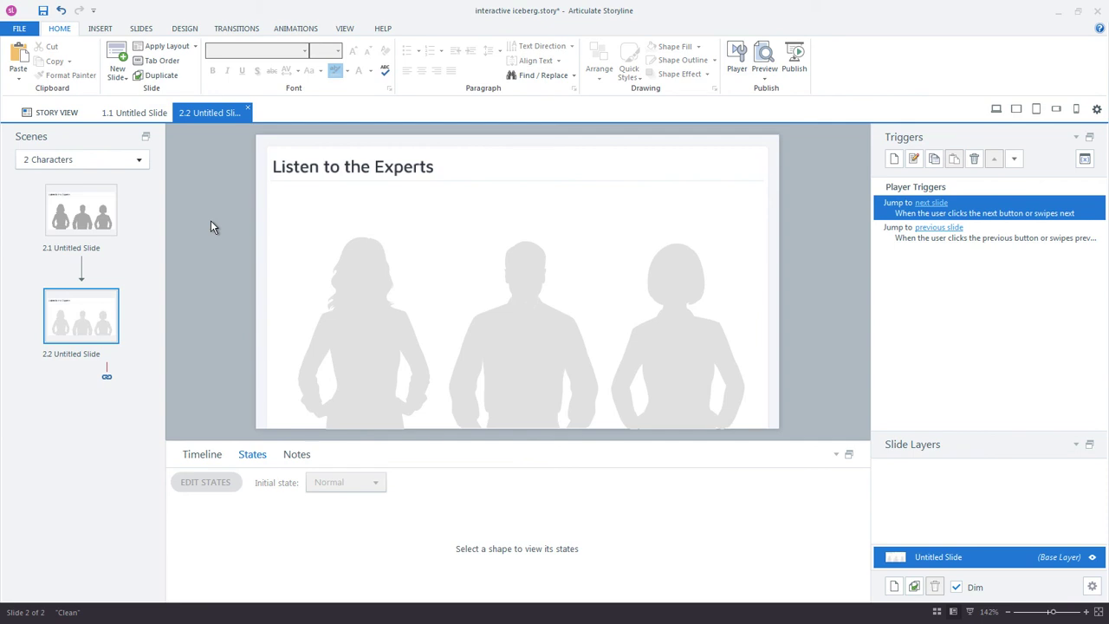
{"action": "left_click", "coordinate": [764, 73]}
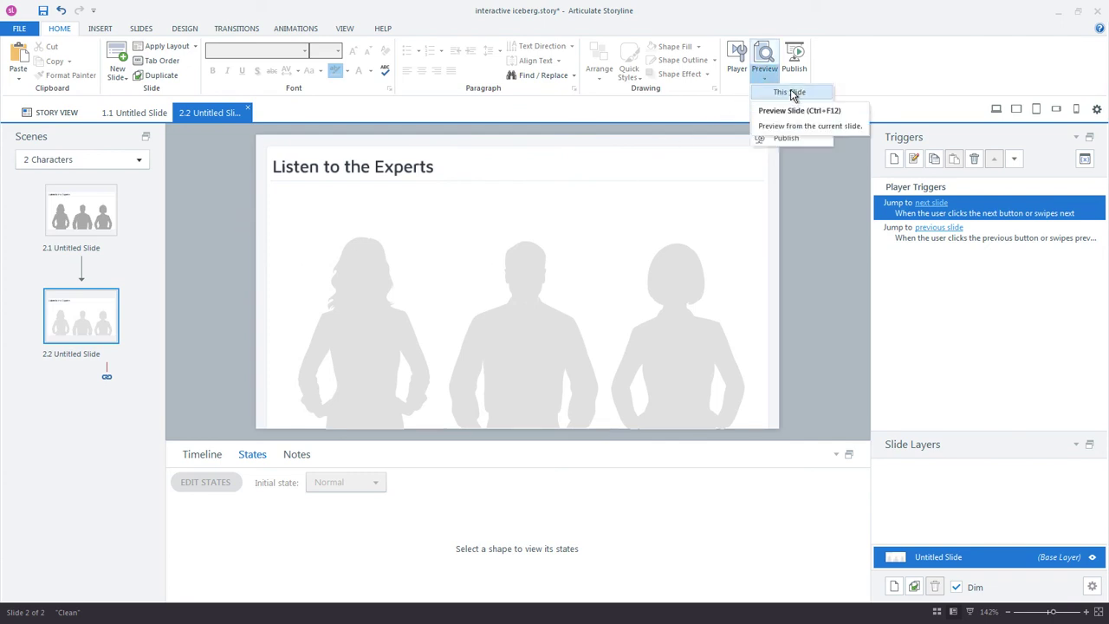
{"action": "left_click", "coordinate": [791, 94]}
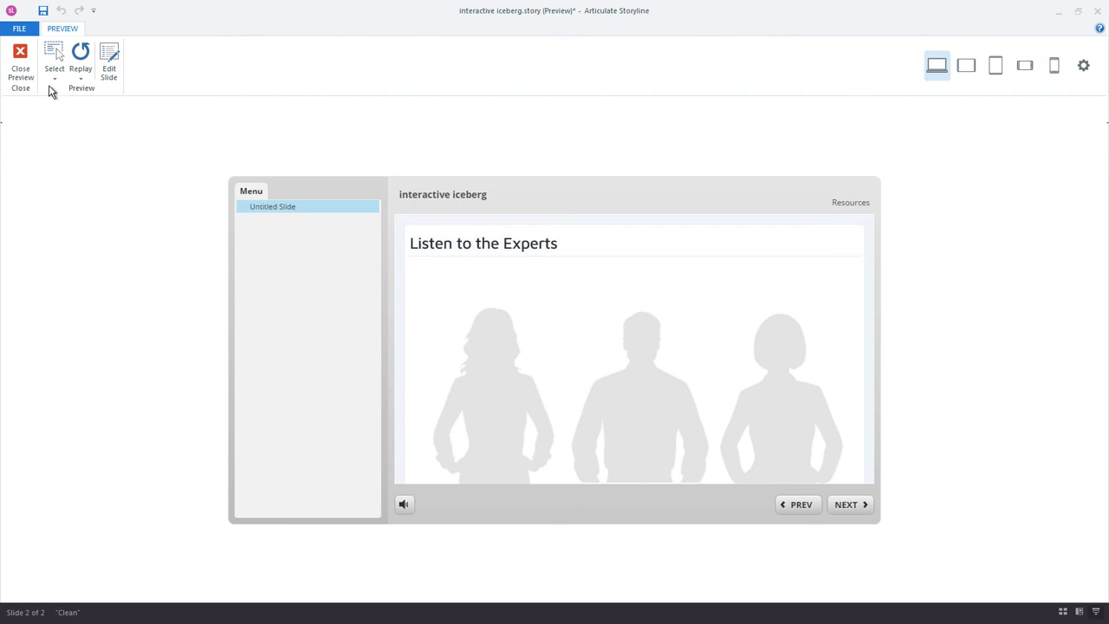
{"action": "left_click", "coordinate": [23, 59]}
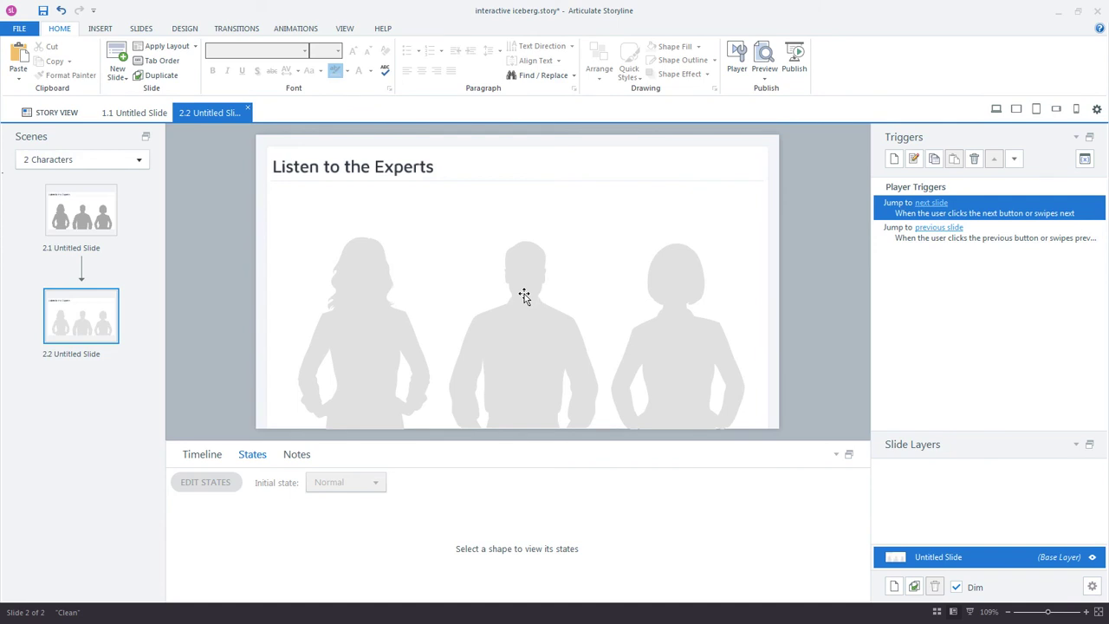
- Put the left, middle and right characters into Button Set 1
{"action": "left_click", "coordinate": [369, 269]}
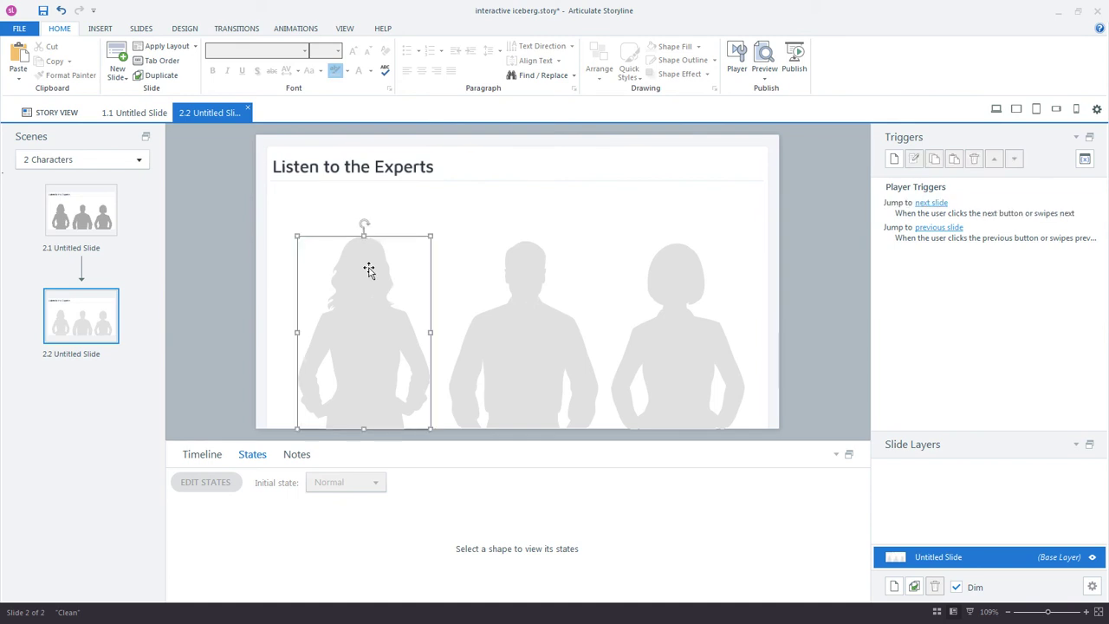
{"action": "left_click", "coordinate": [525, 269], "text": "shift"}
{"action": "left_click", "coordinate": [678, 266], "text": "shift"}
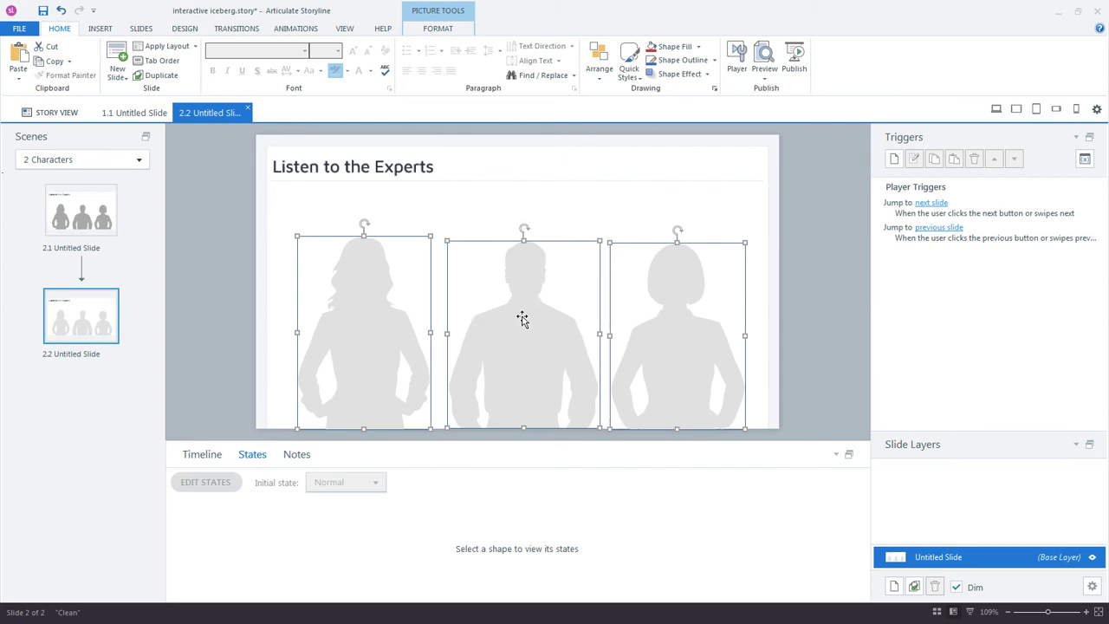
{"action": "right_click", "coordinate": [653, 249]}
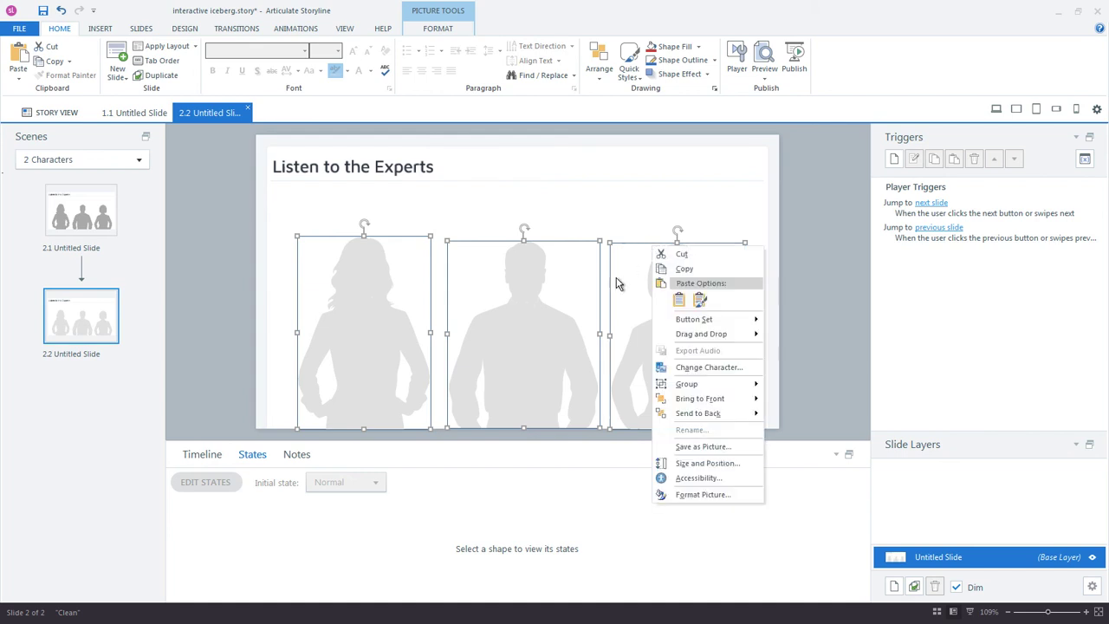
{"action": "mouse_move", "coordinate": [698, 326]}
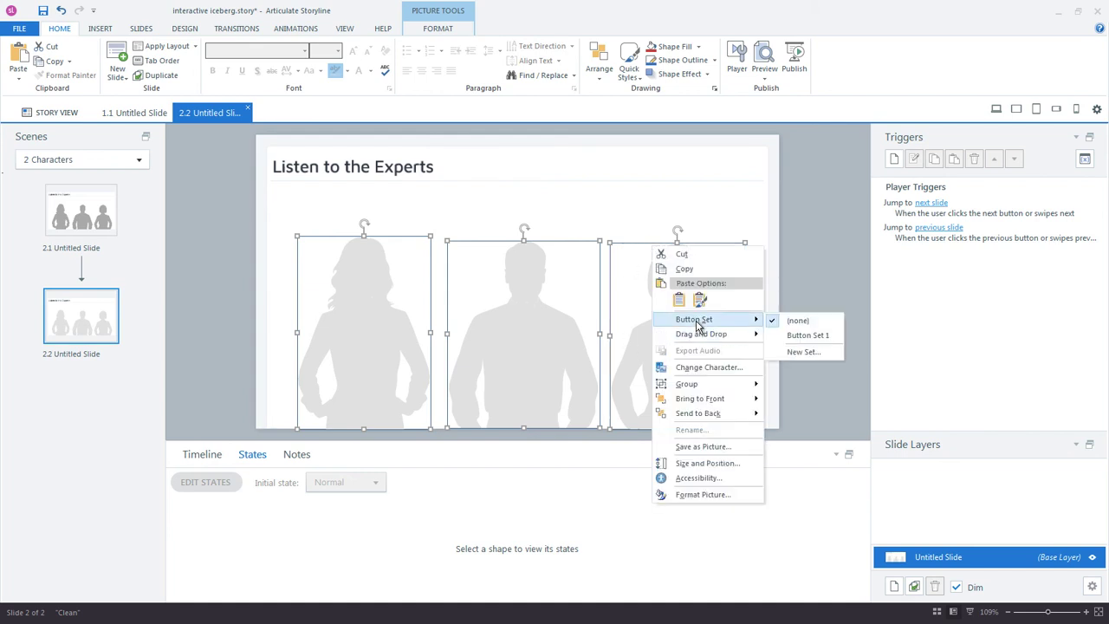
{"action": "left_click", "coordinate": [823, 336]}
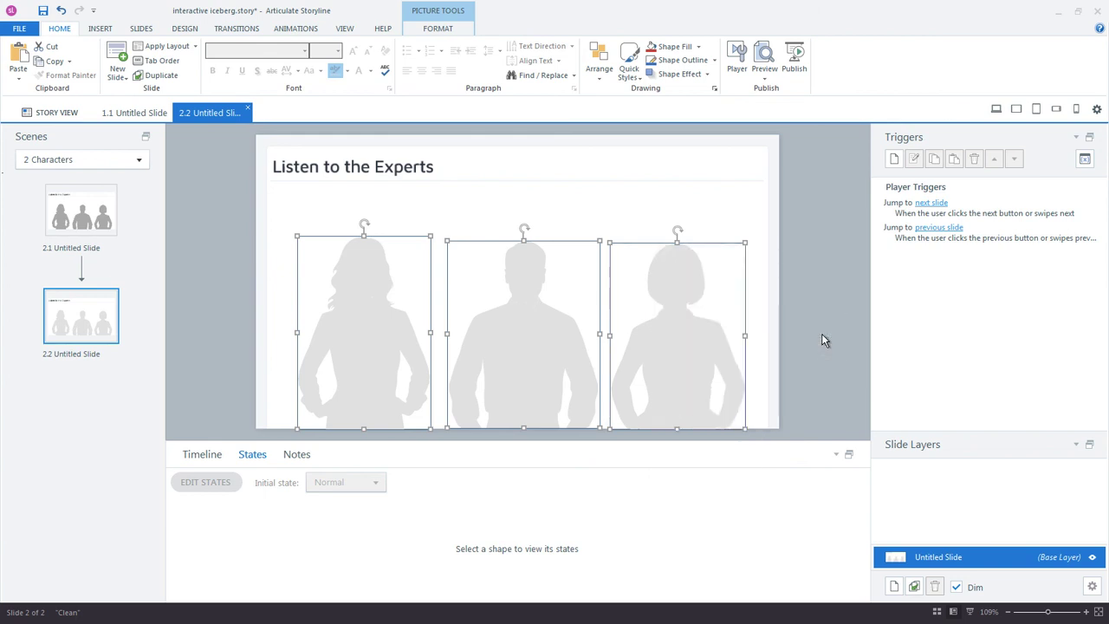
{"action": "left_click", "coordinate": [824, 340]}
{"action": "left_click", "coordinate": [733, 330]}
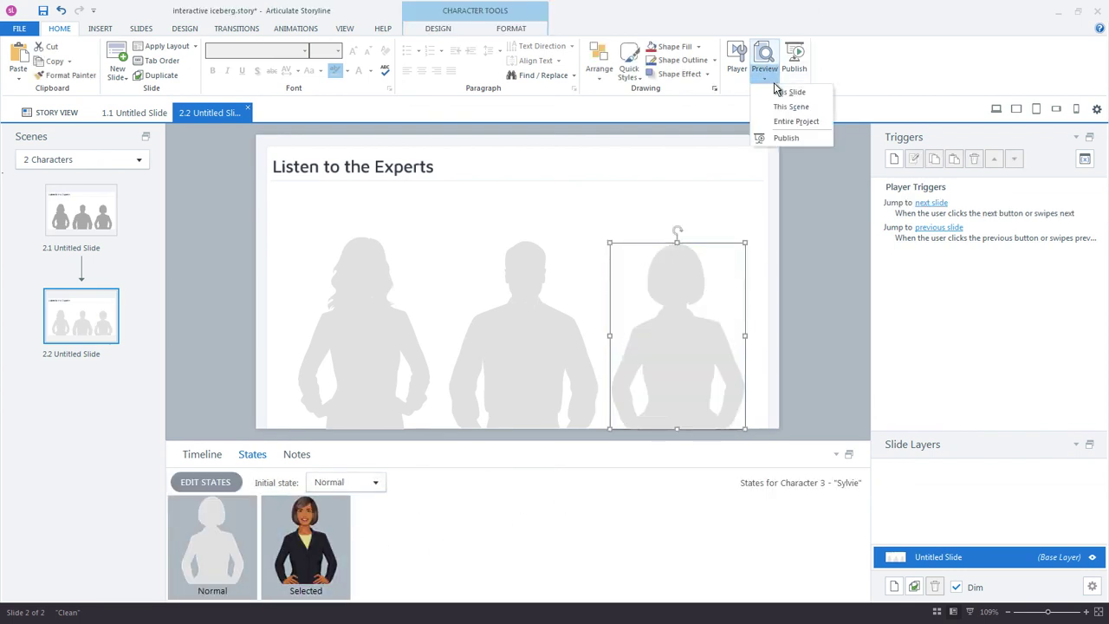
- Preview the current slide with its three button-set characters
{"action": "left_click", "coordinate": [777, 91]}
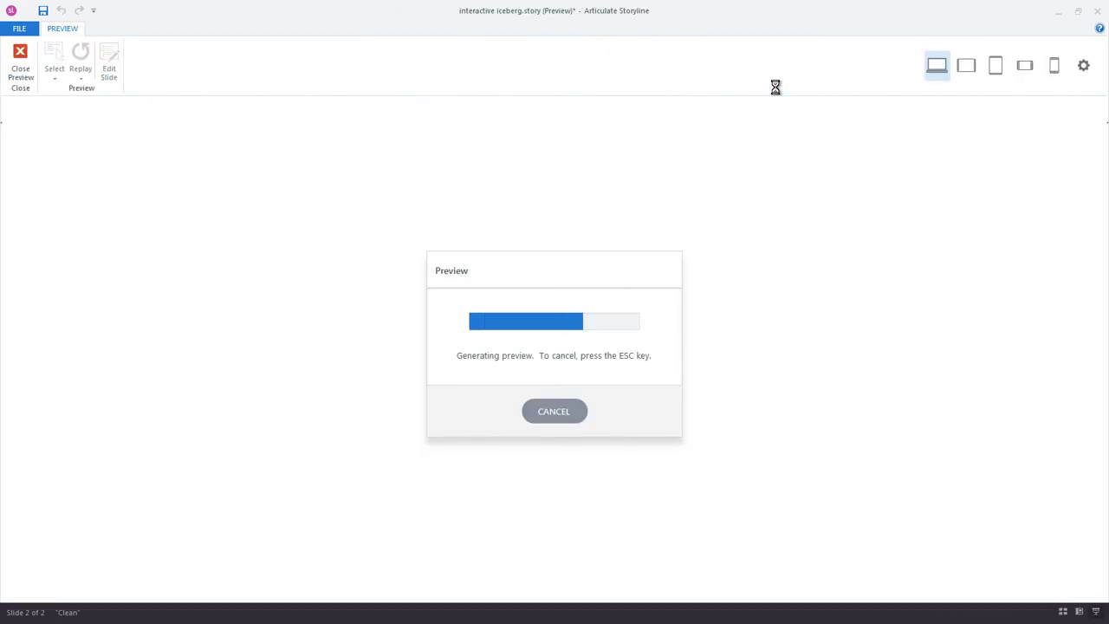